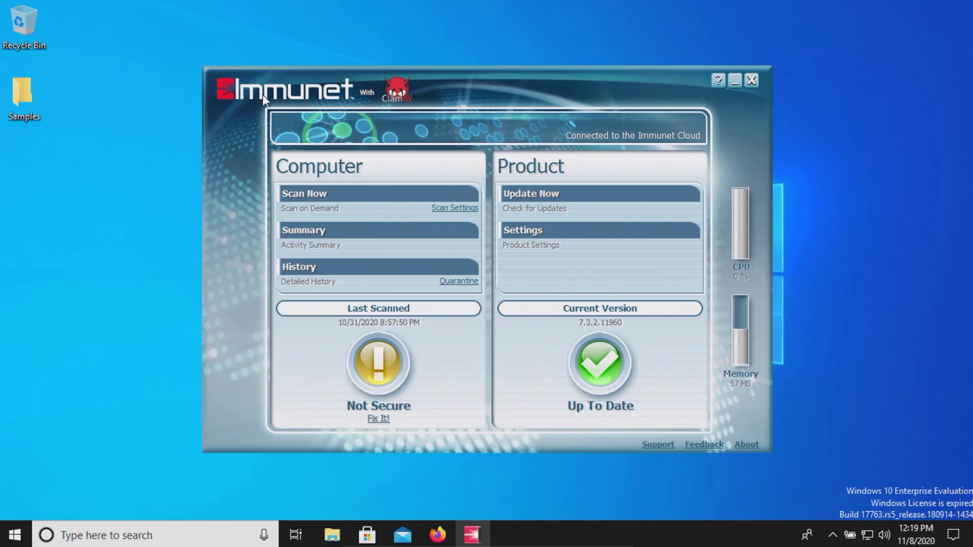
Step: Open the Samples desktop folder, scroll its malware files, then minimize it
double_click(20, 98)
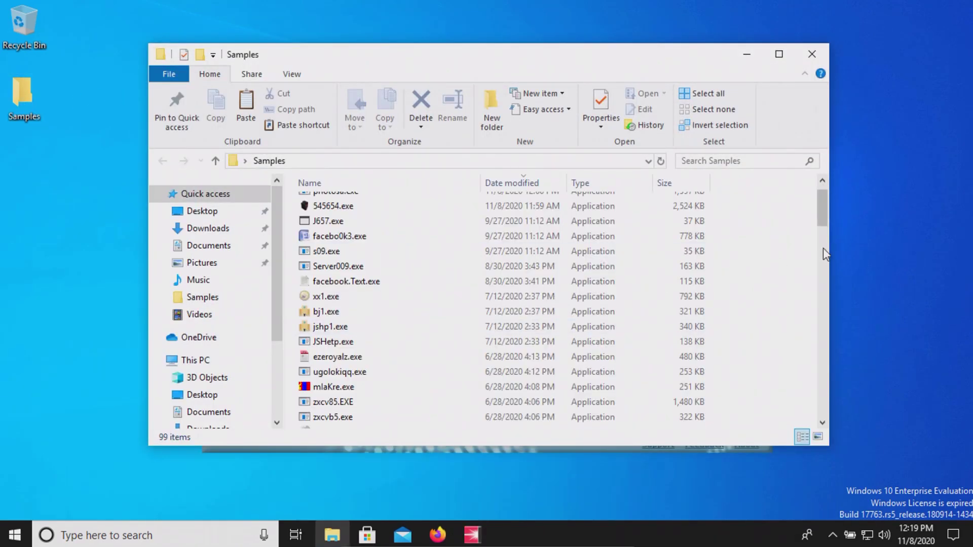
mouse_move(823, 191)
mouse_down()
mouse_move(840, 408)
mouse_move(811, 187)
mouse_up()
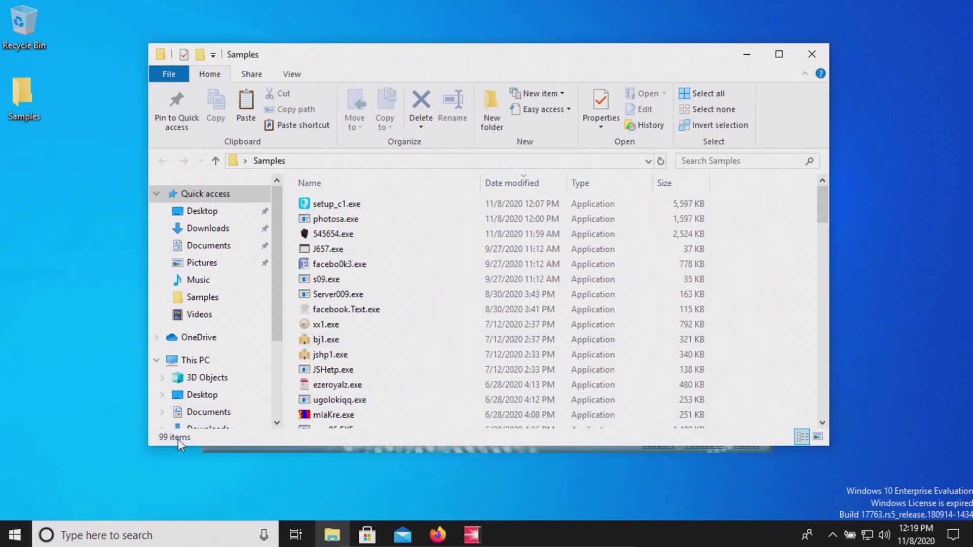
click(741, 58)
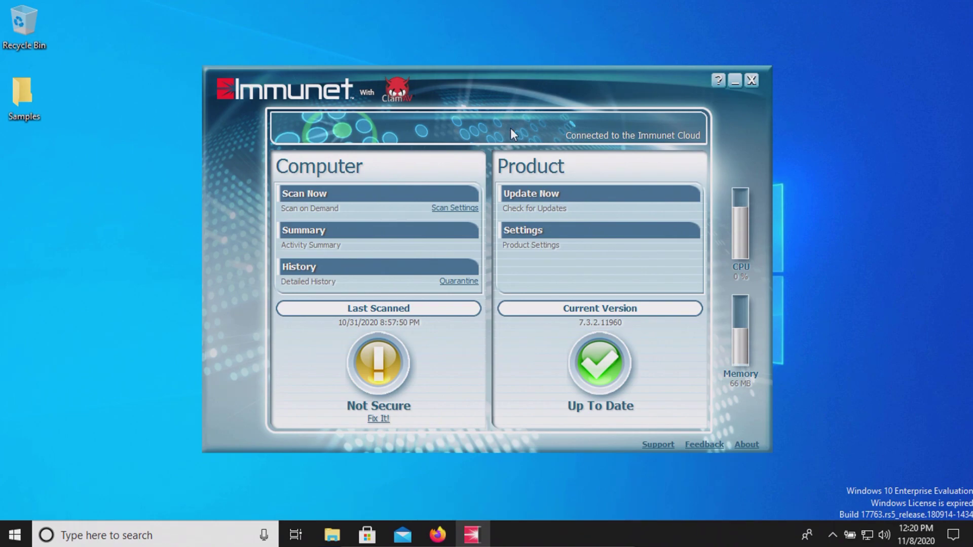
Step: Check Immunet for program updates, then close settings back to the main screen
click(543, 205)
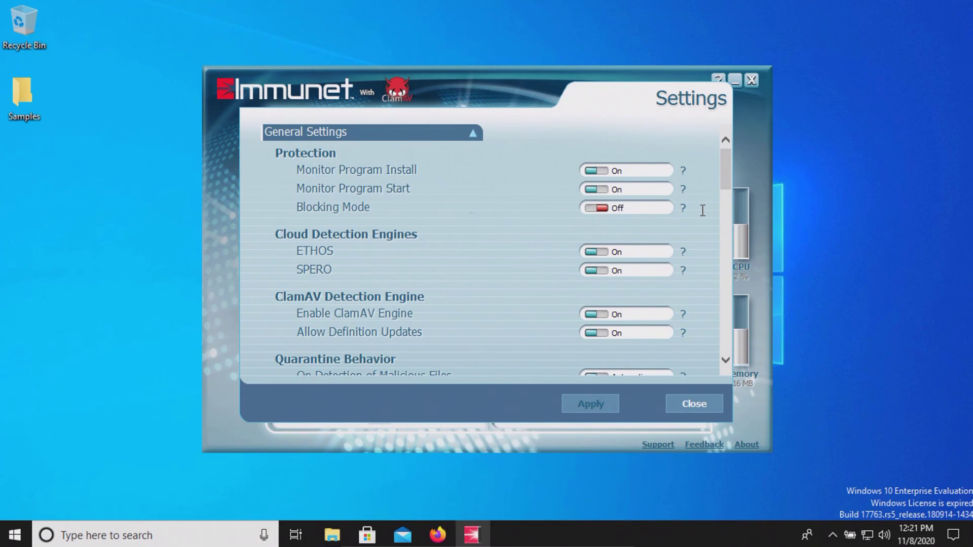
mouse_move(723, 175)
mouse_down()
mouse_move(725, 192)
mouse_move(725, 171)
mouse_up()
click(695, 404)
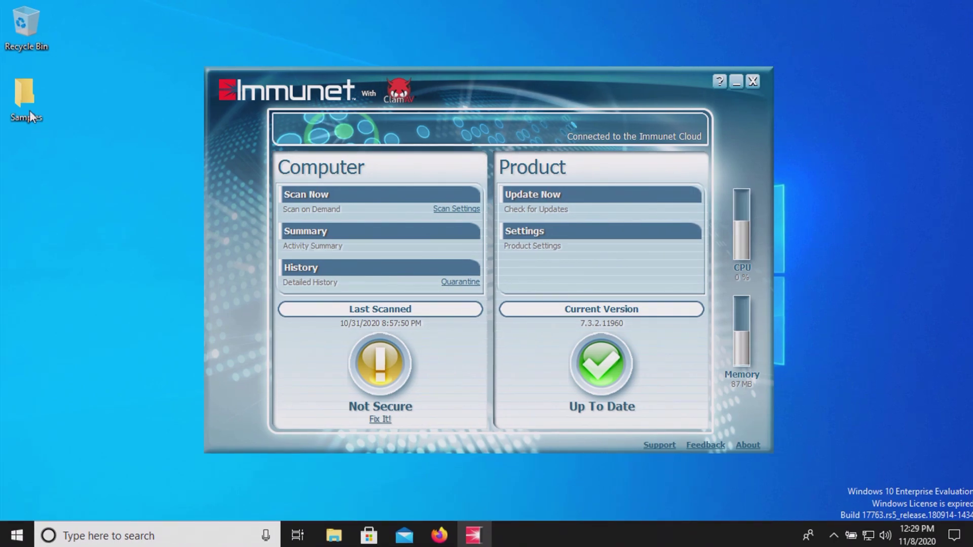
Step: Reopen the Samples folder, scroll through its 99 application files, and minimize it
double_click(22, 100)
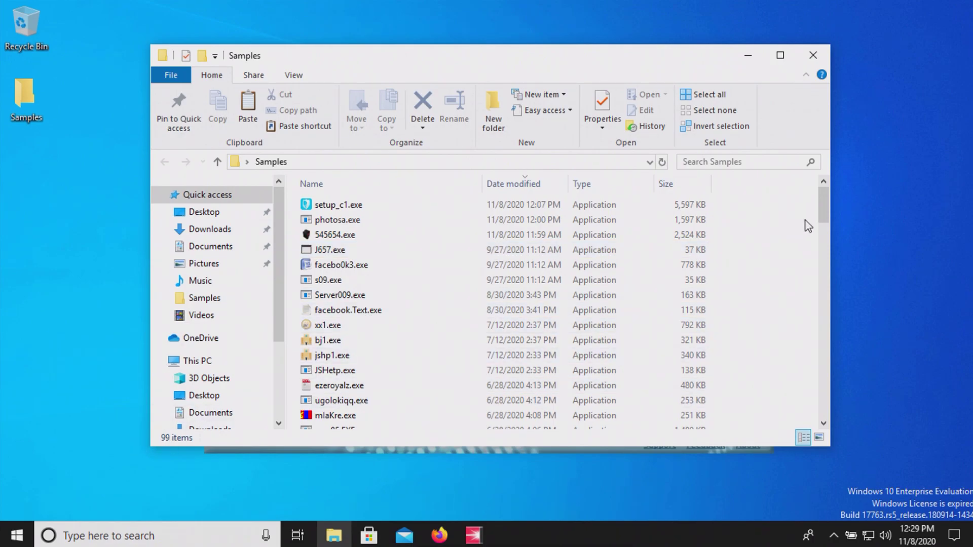
click(826, 291)
drag(826, 291, 805, 176)
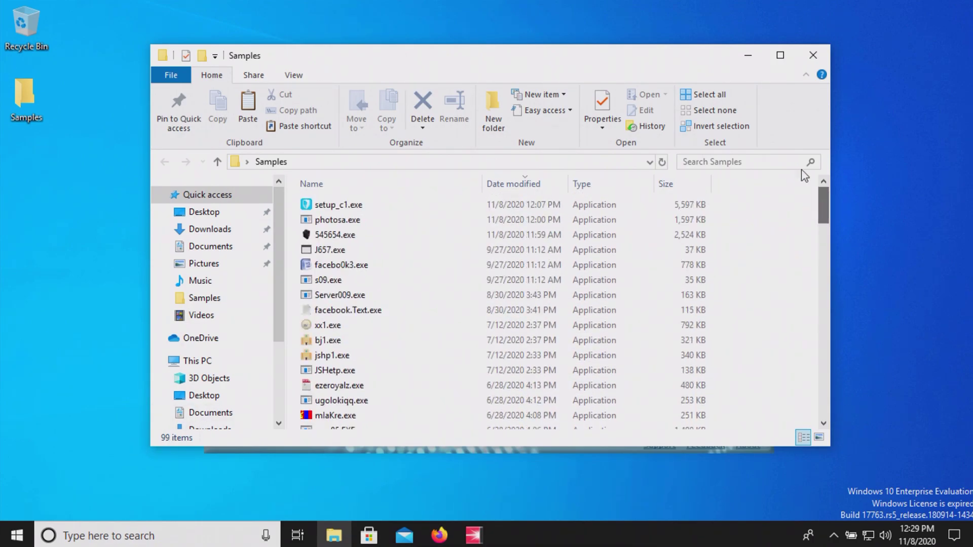
click(747, 55)
Step: Run an Immunet computer scan that finds 0 threats, then dismiss the results
click(305, 195)
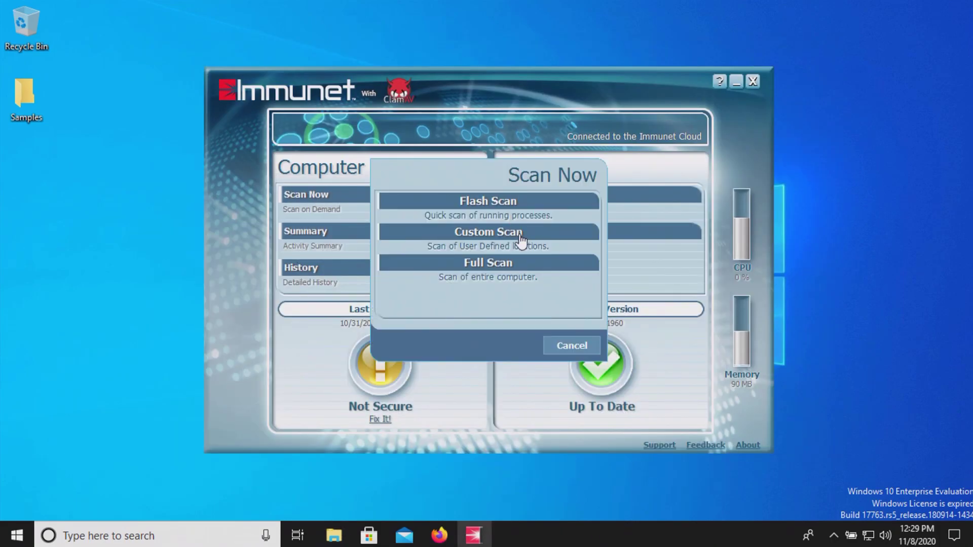
click(485, 263)
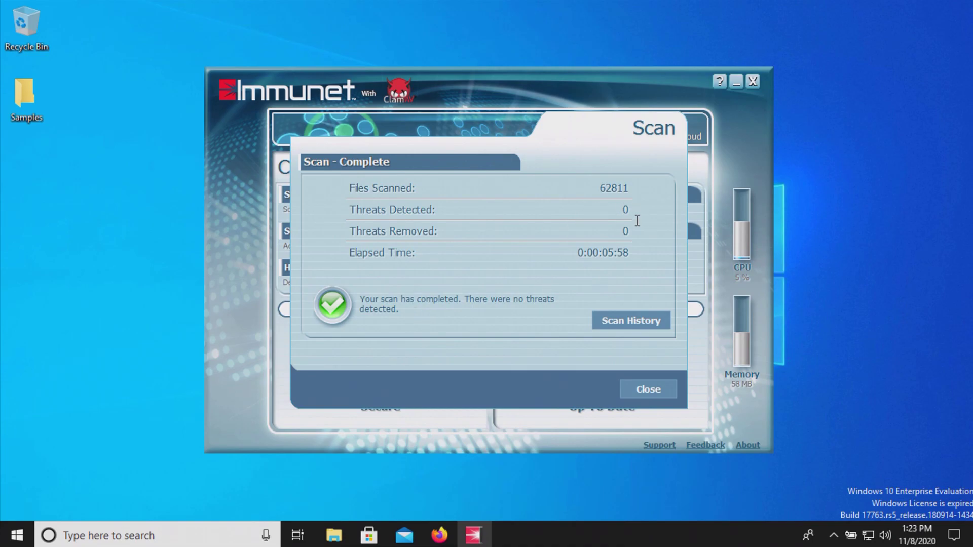
click(649, 389)
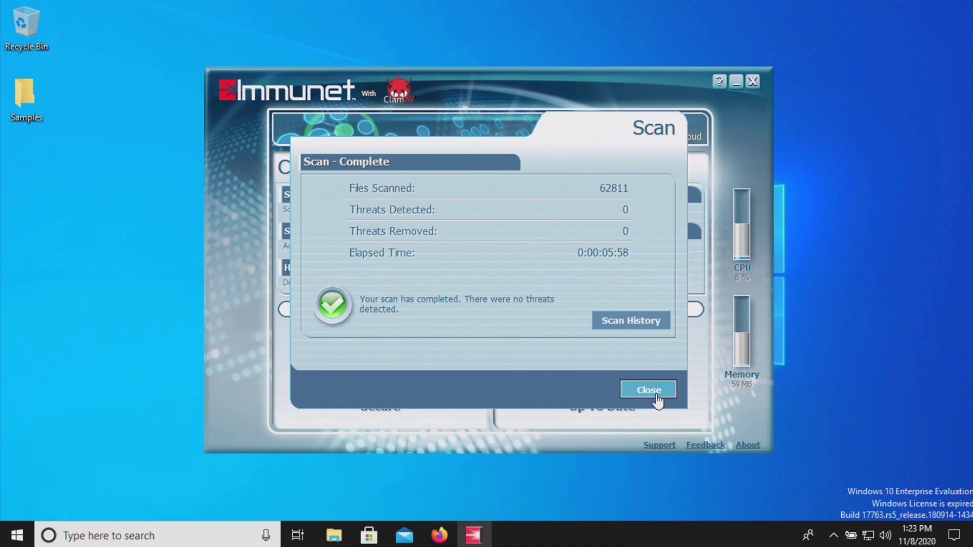
Step: Reopen the Samples folder to recheck its files, minimize it, and bring up its context menu
click(14, 105)
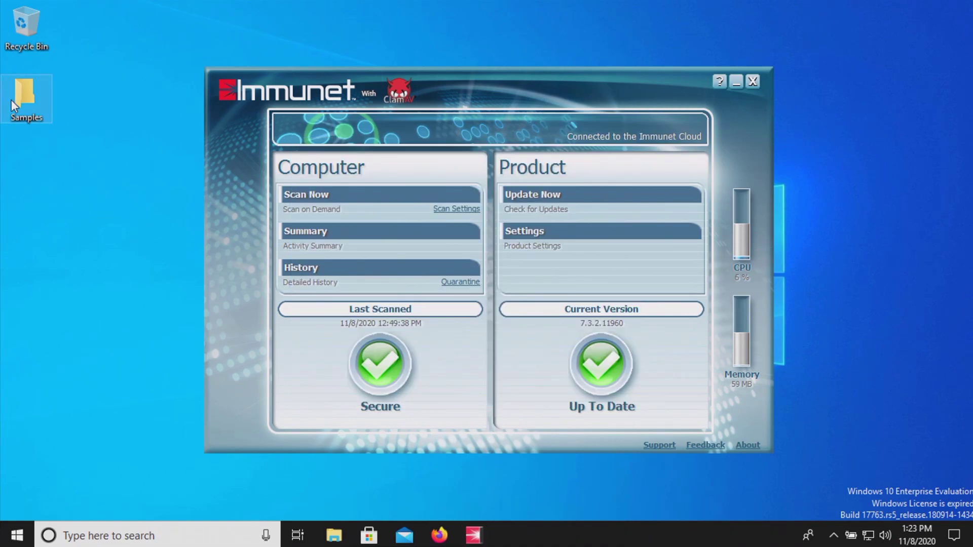
double_click(11, 105)
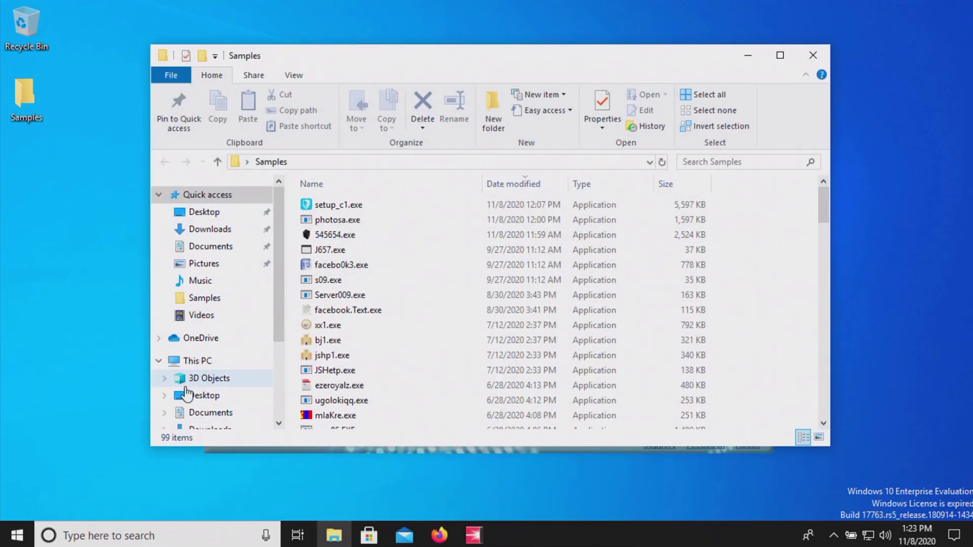
click(748, 54)
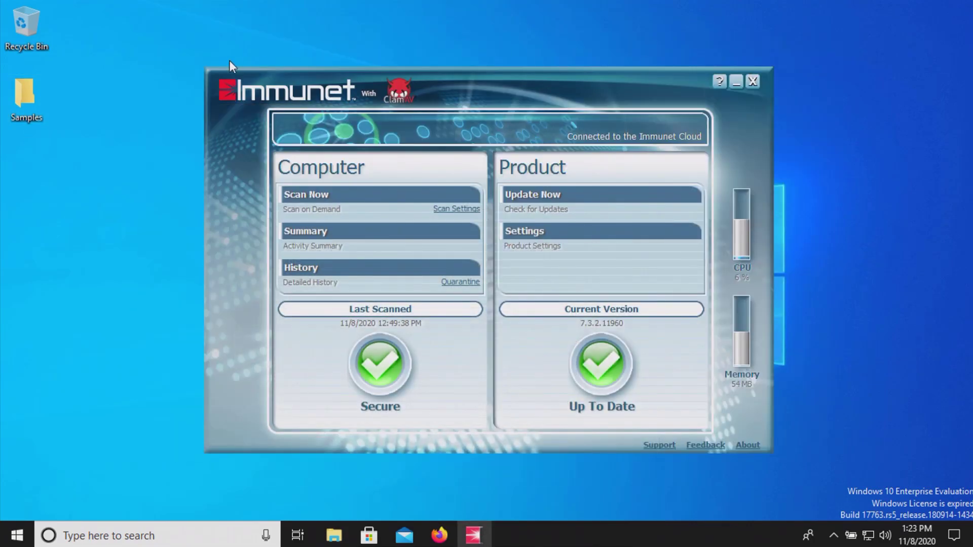
right_click(31, 104)
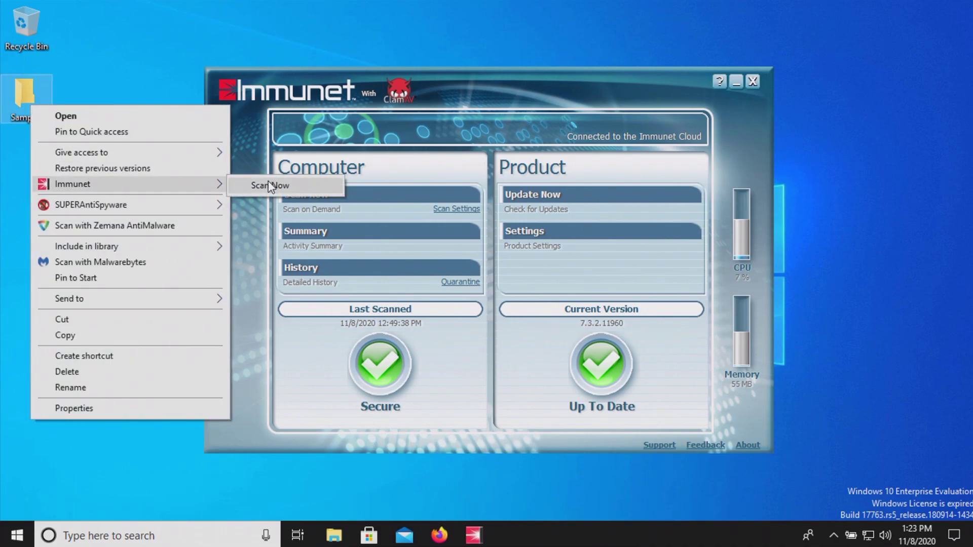
Step: Choose Immunet Scan Now for the Samples folder, quarantining 98 threats
click(269, 186)
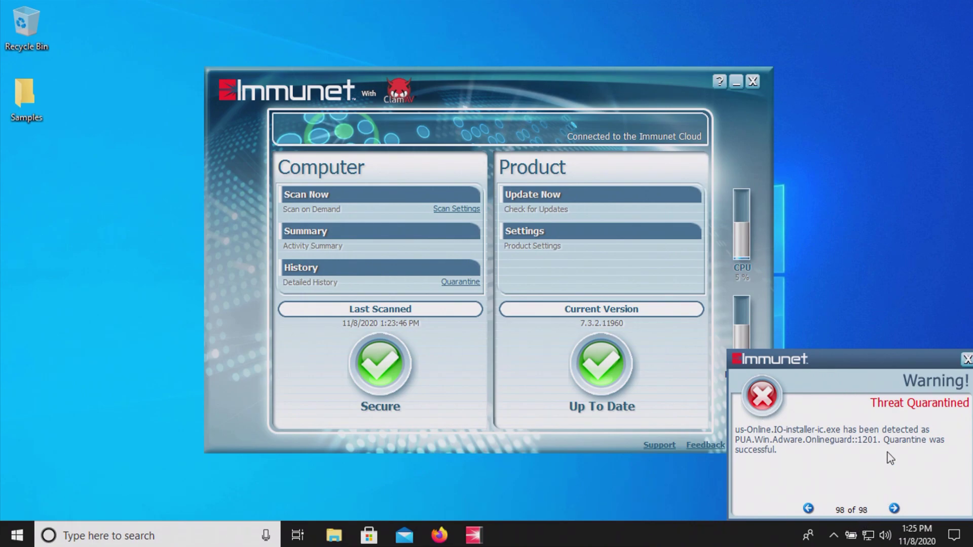
Step: Open the Samples folder, now 96 items, past Immunet's threat warning and scroll its list
double_click(29, 84)
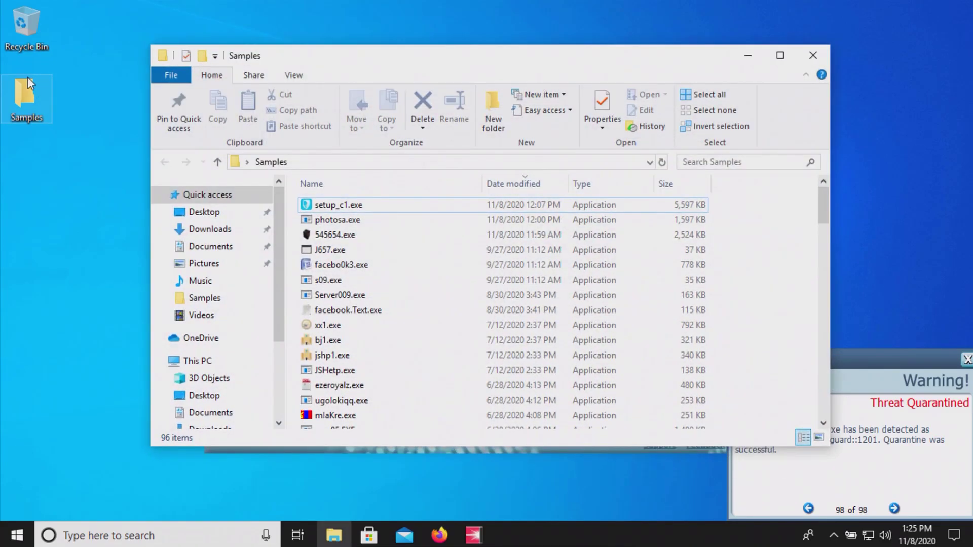
click(864, 363)
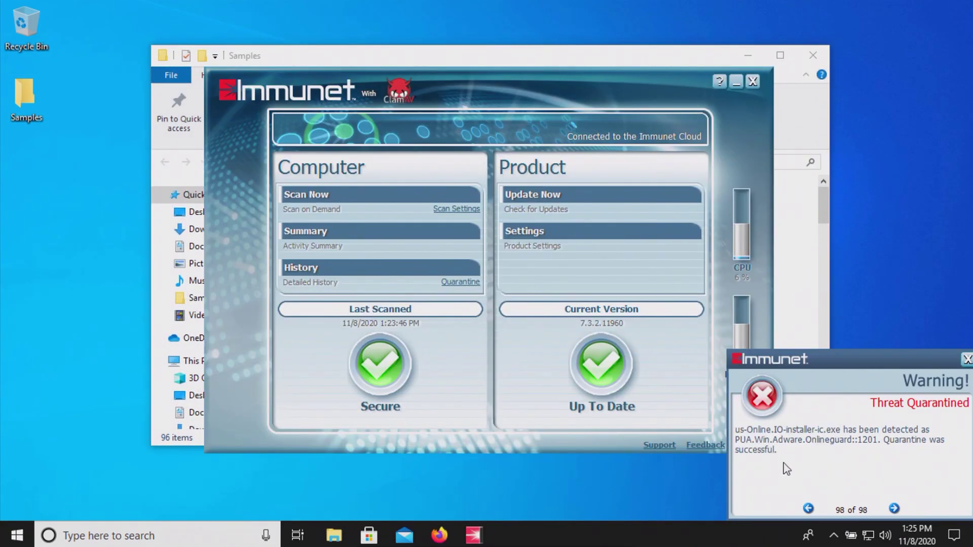
click(821, 210)
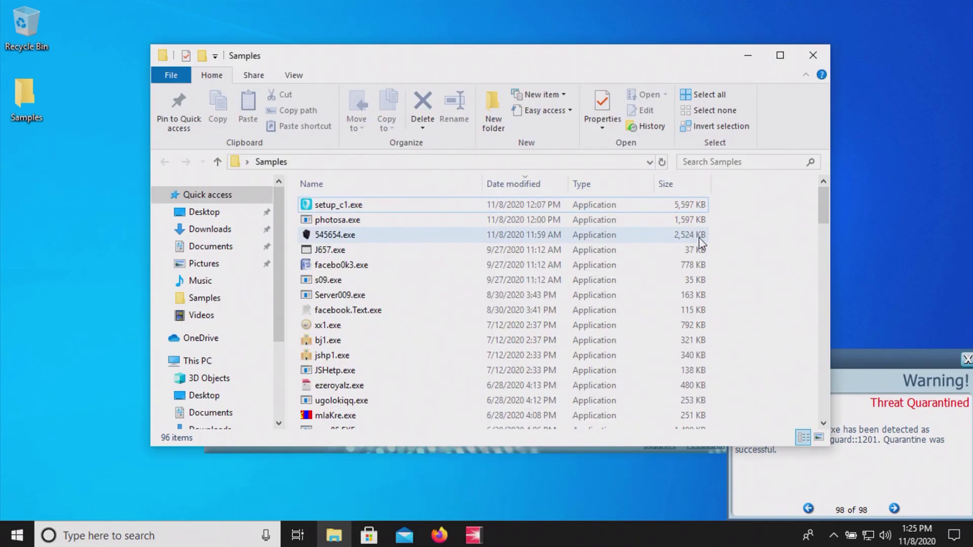
drag(820, 219, 820, 196)
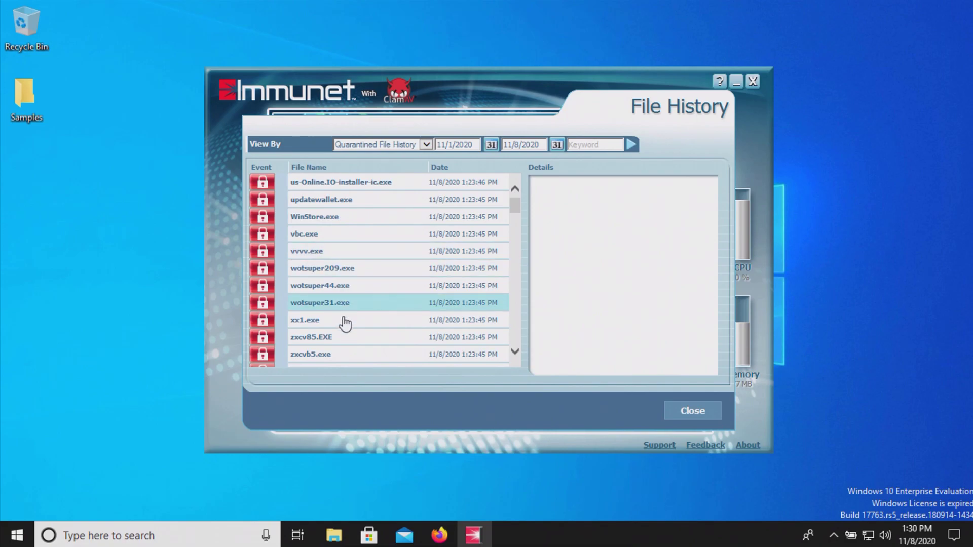
Step: Confirm Samples still lists 96 items, close it, and close Immunet's File History window
double_click(35, 109)
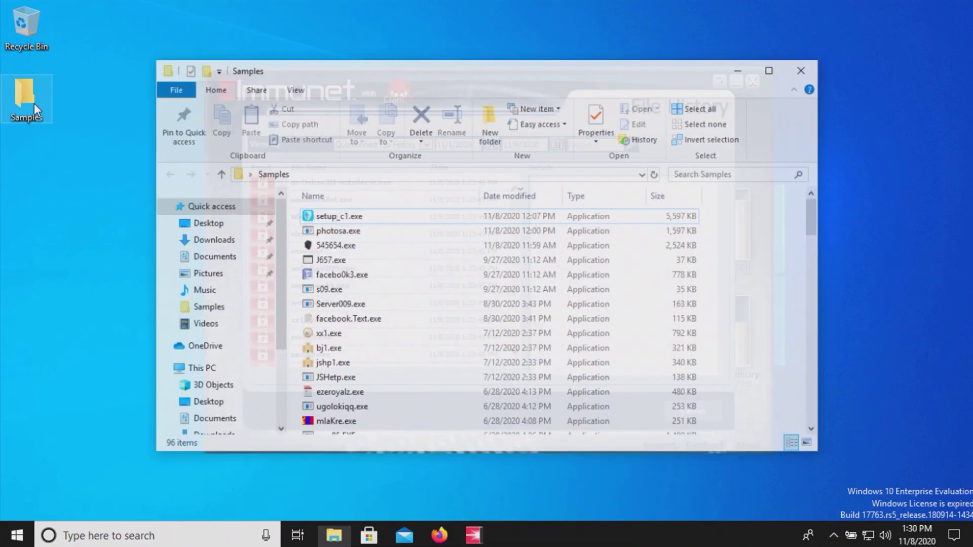
drag(822, 225, 821, 300)
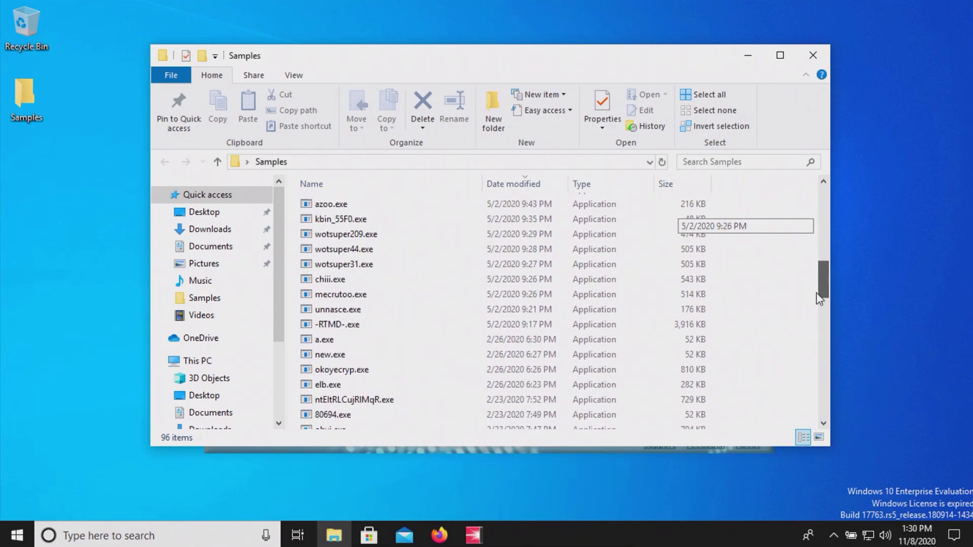
click(813, 54)
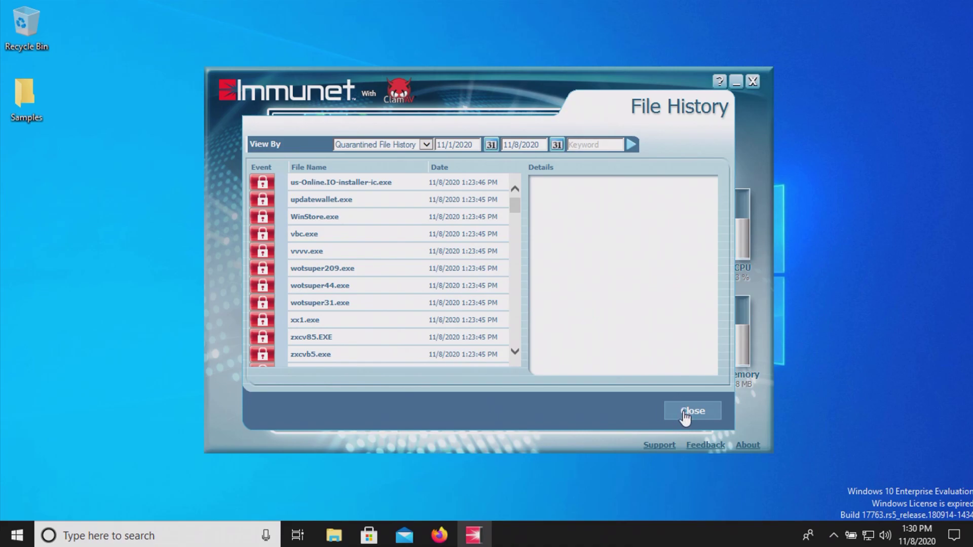
click(687, 413)
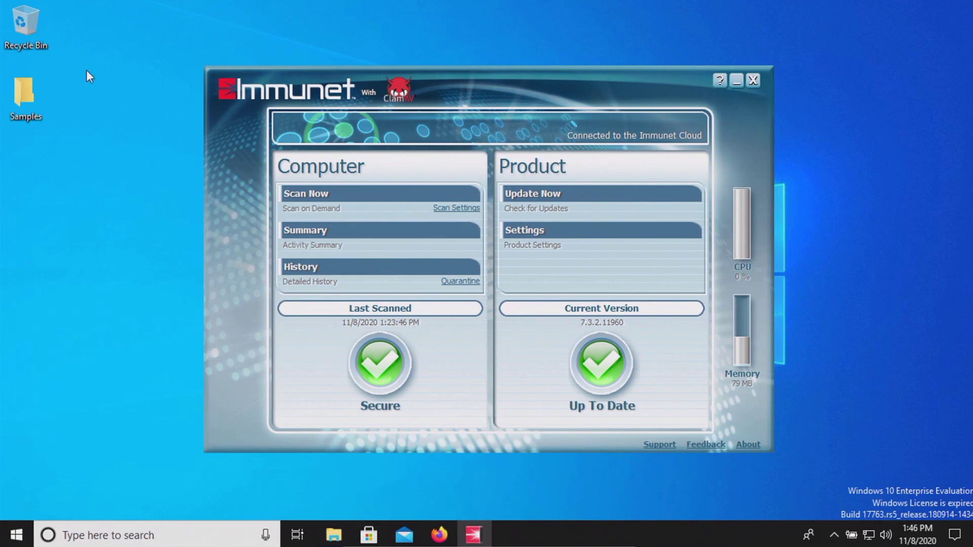
Step: Open the Samples folder, scroll through its remaining 90 files, and minimize it
double_click(36, 88)
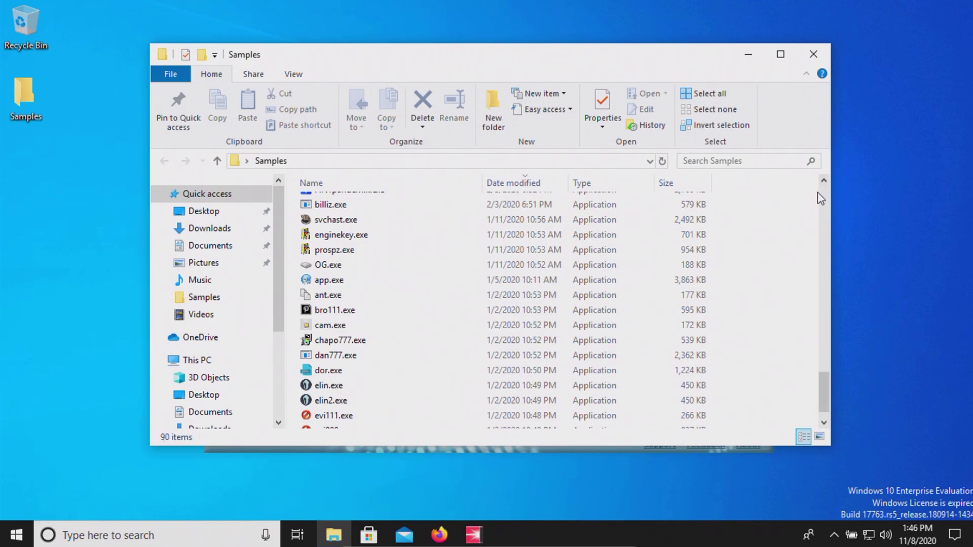
drag(822, 399, 816, 215)
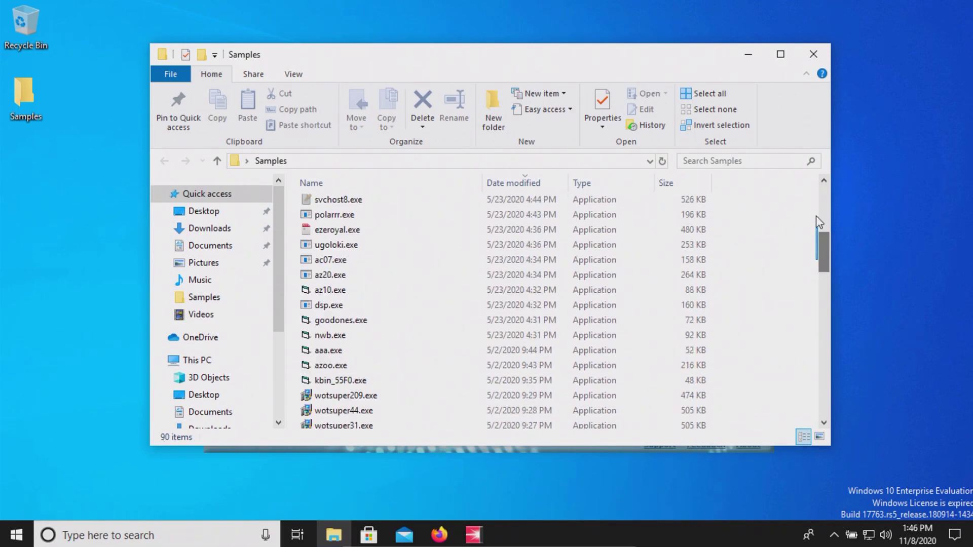
click(752, 53)
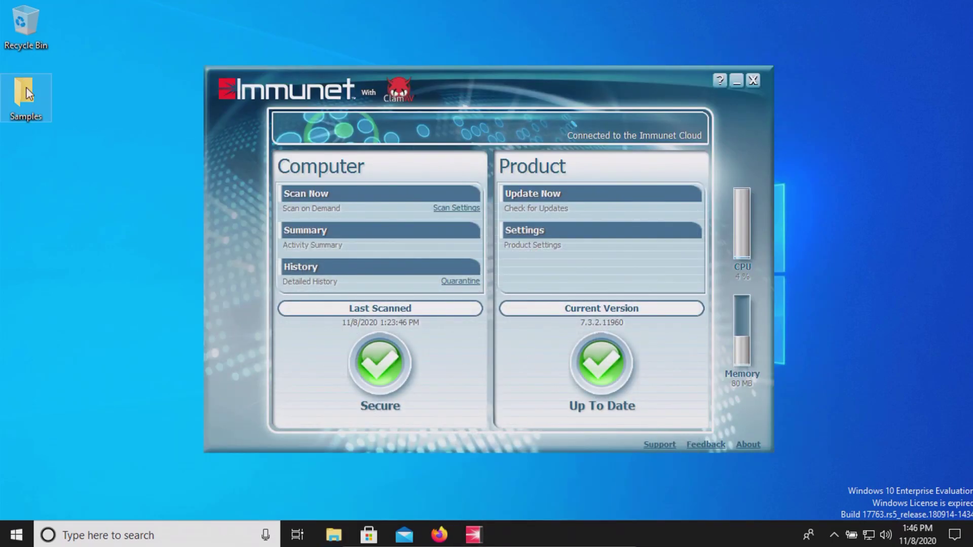
Step: Scan the Samples folder via its Immunet > Scan Now menu, quarantining a.exe and others
right_click(26, 88)
mouse_move(70, 171)
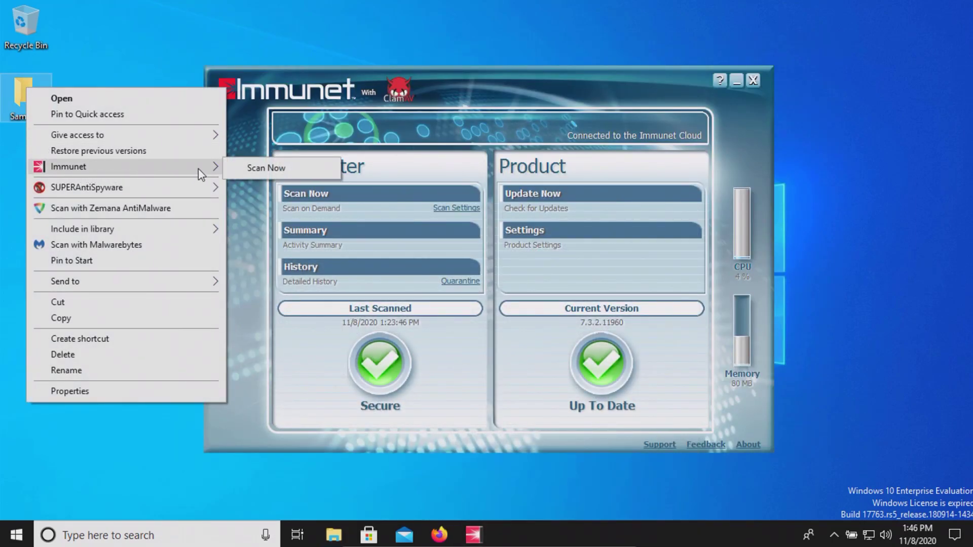
click(248, 170)
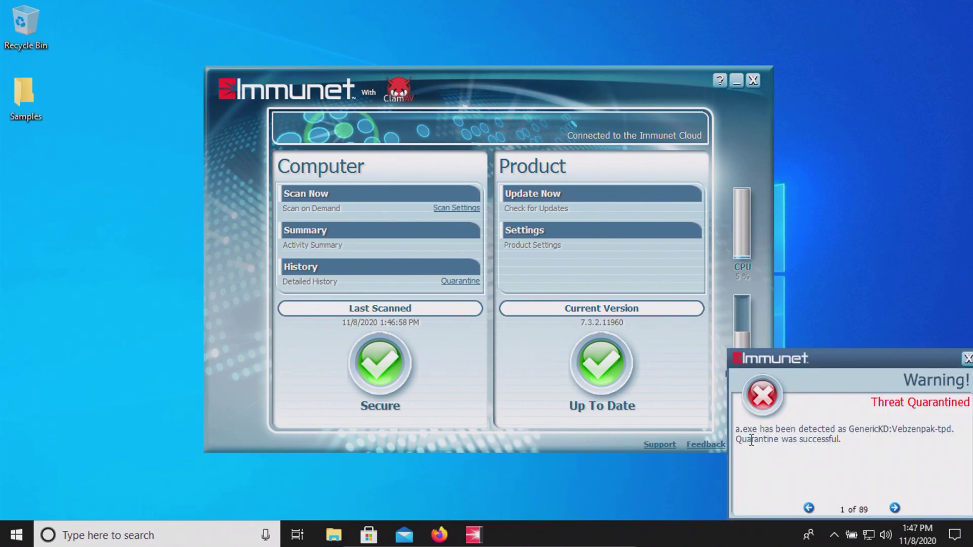
Step: Open Samples, dismiss the quarantine warning, and select the lone remaining file 545654.exe
double_click(23, 97)
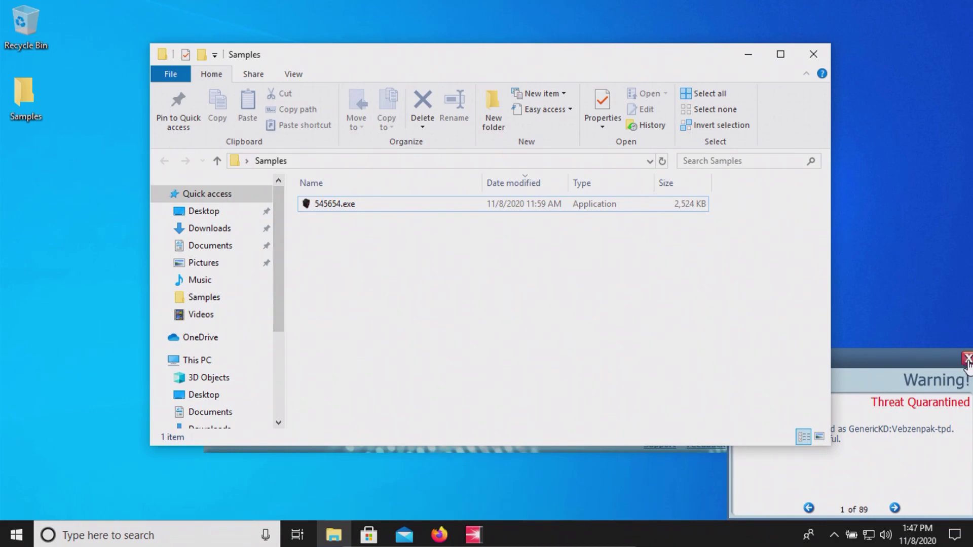
click(968, 364)
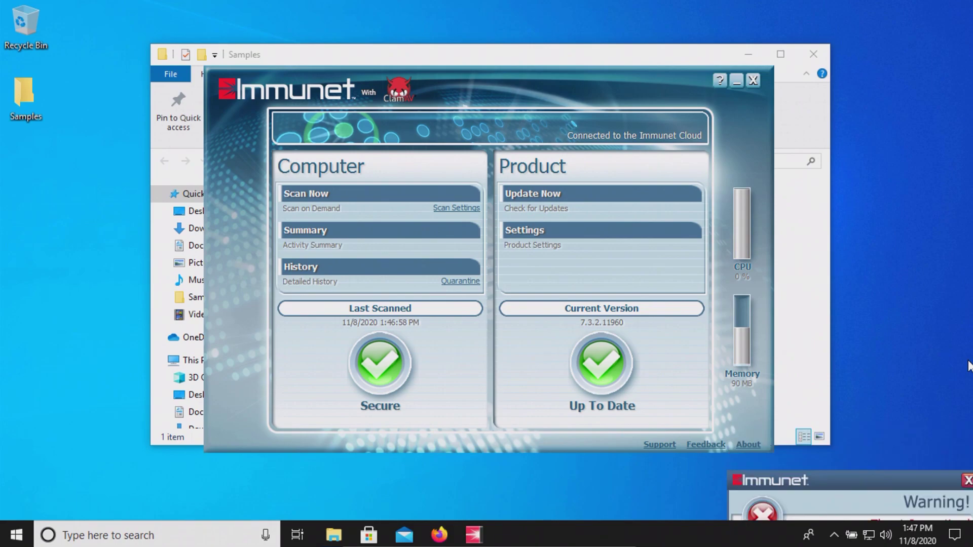
click(288, 58)
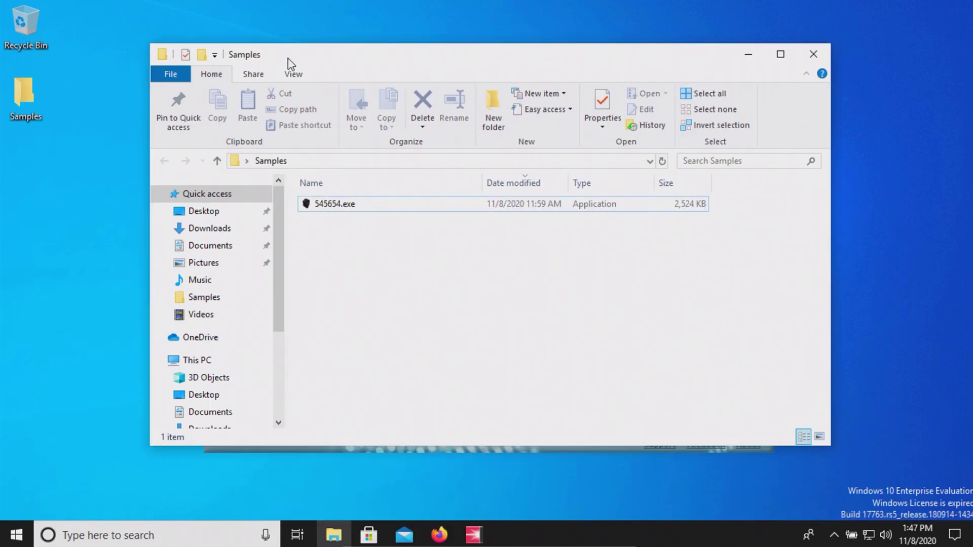
click(339, 206)
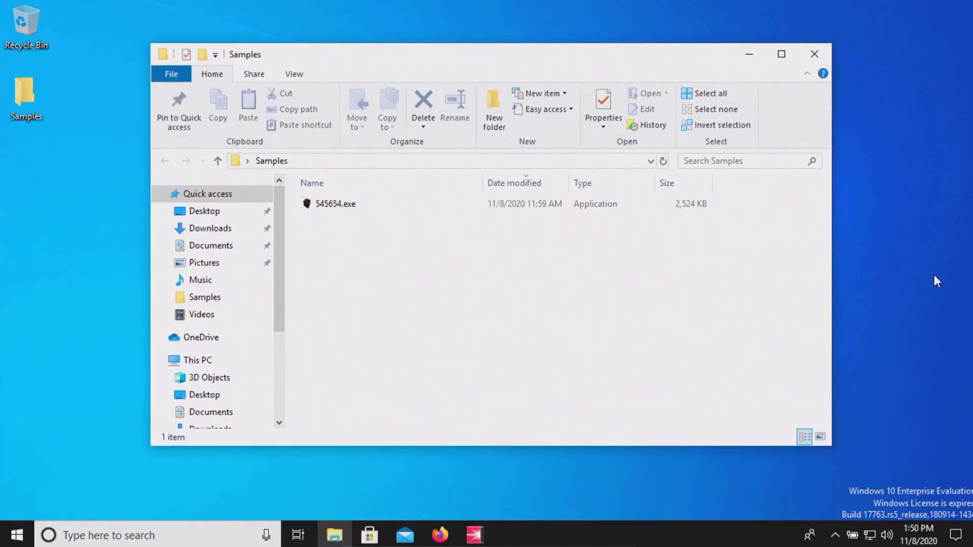
Step: Run 545654.exe and skip the requested Windows feature installation
click(325, 205)
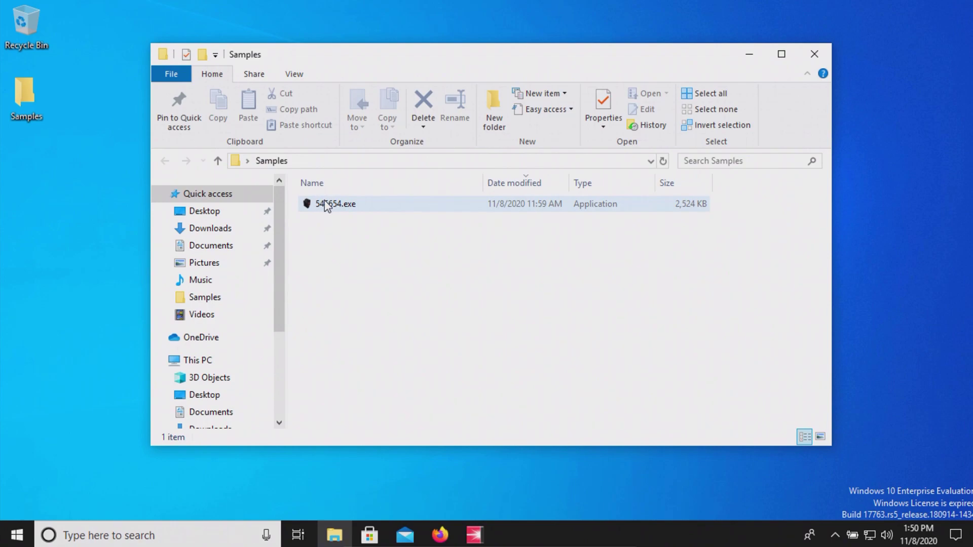
click(324, 205)
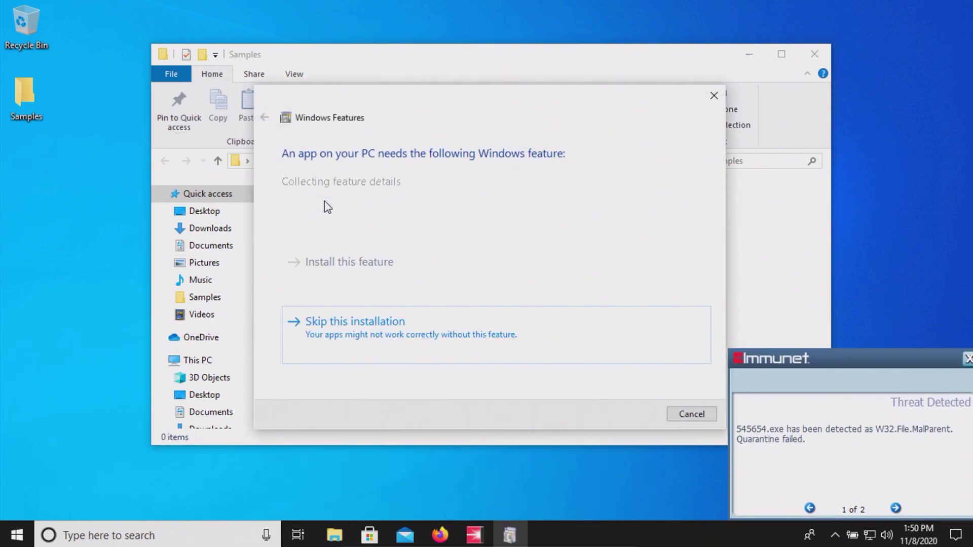
click(413, 322)
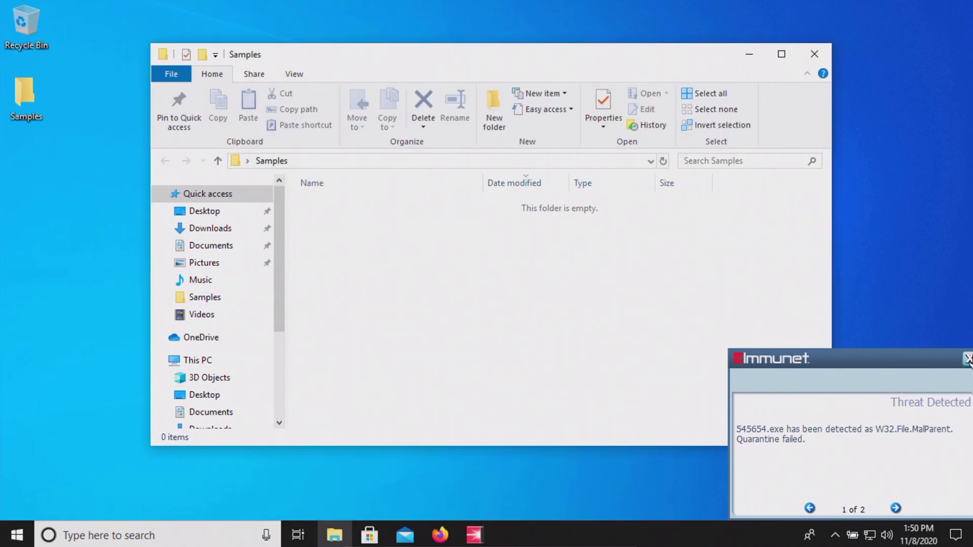
Step: Dismiss the threat warning, close the now-empty Samples folder, and bring Immunet's window back
click(969, 359)
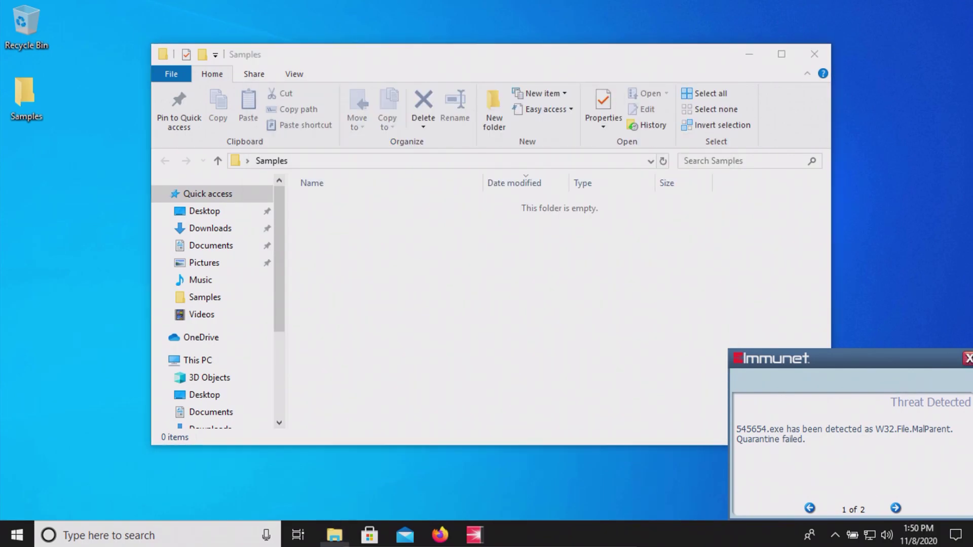
click(815, 54)
click(474, 536)
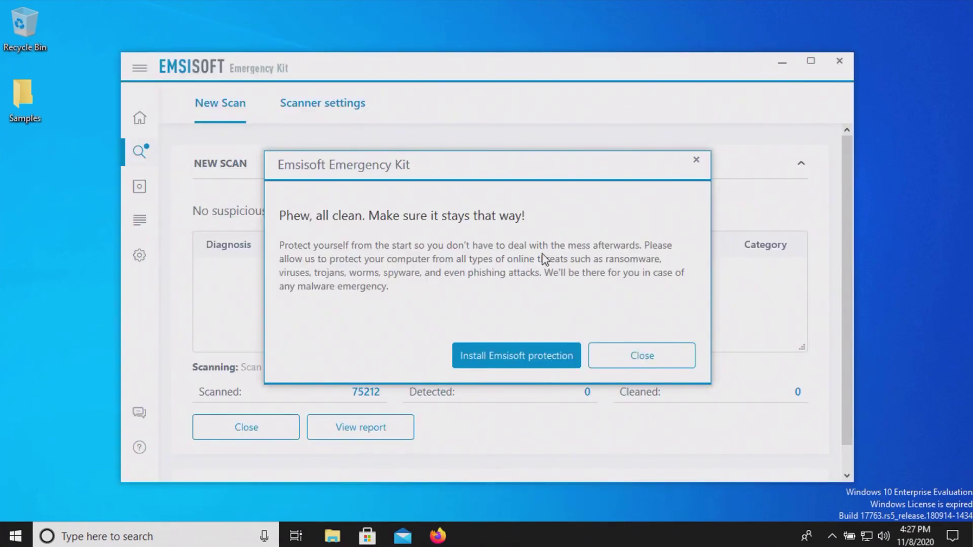
Step: Close Emsisoft's 'Phew, all clean' message, leaving the 75212-file, 0-detected summary
click(648, 350)
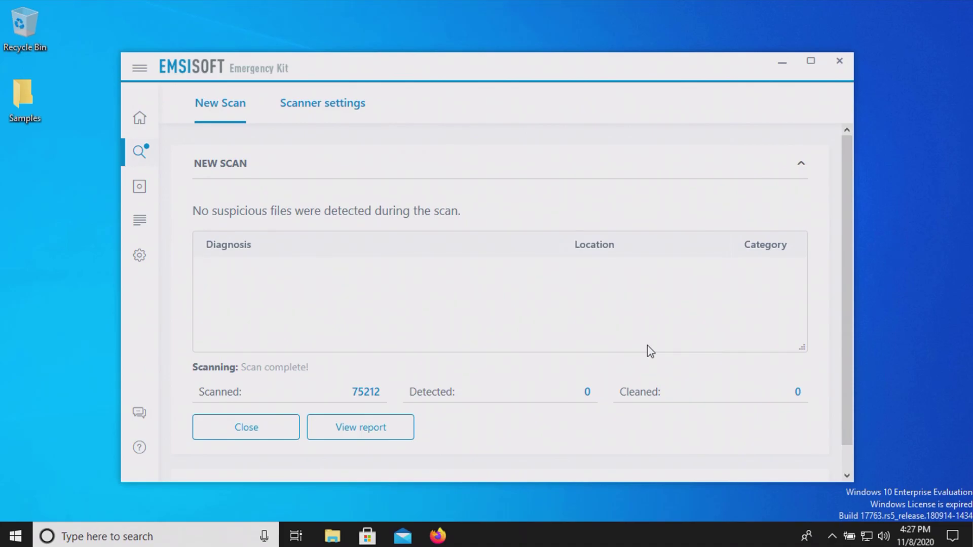